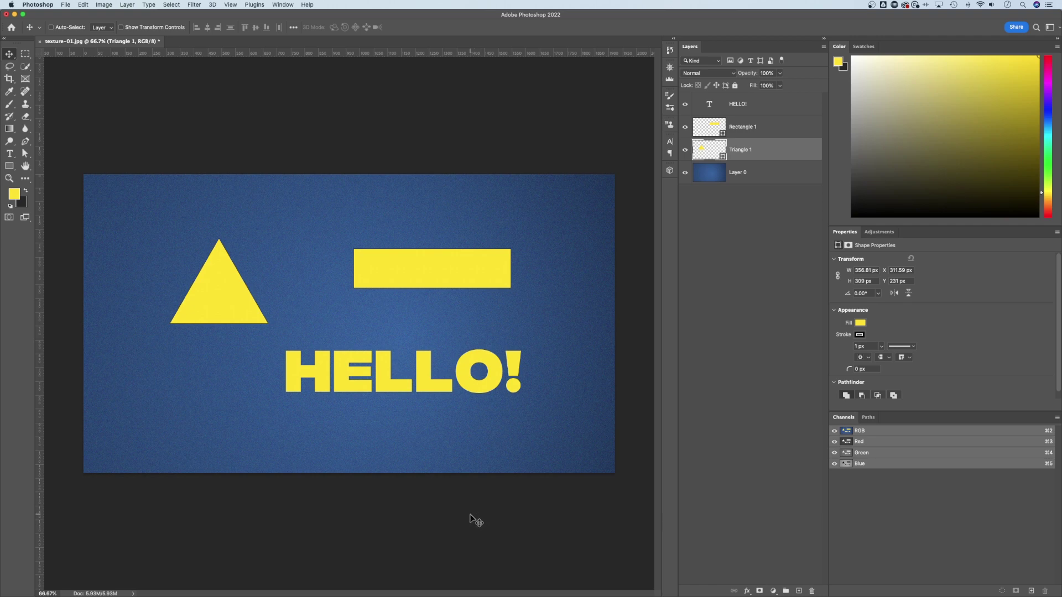
- Check the canvas rotation options and close them without rotating the canvas
{"action": "left_click", "coordinate": [105, 6]}
{"action": "mouse_move", "coordinate": [122, 86]}
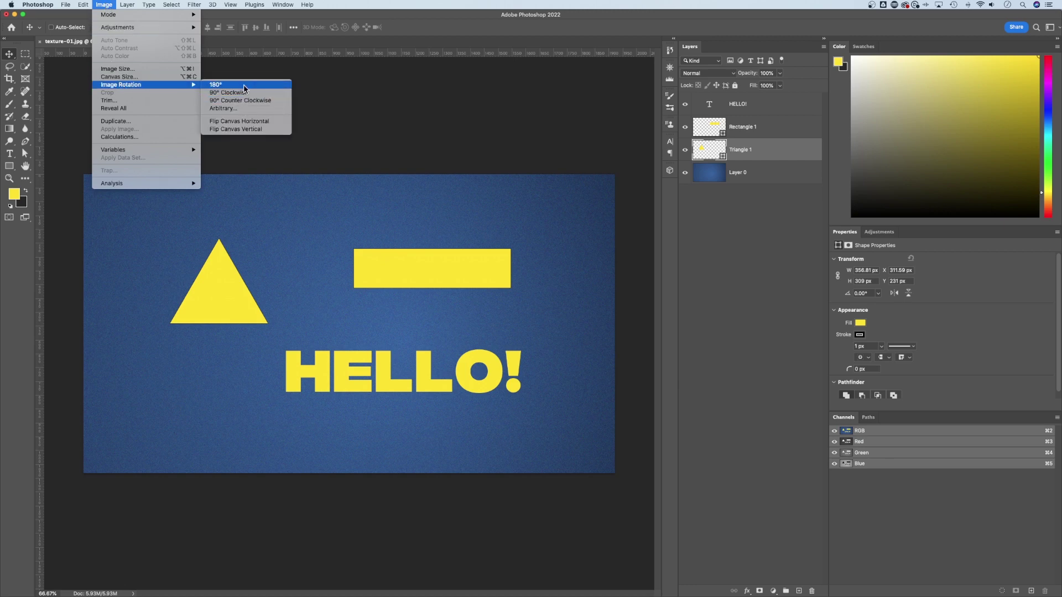
{"action": "left_click", "coordinate": [719, 142]}
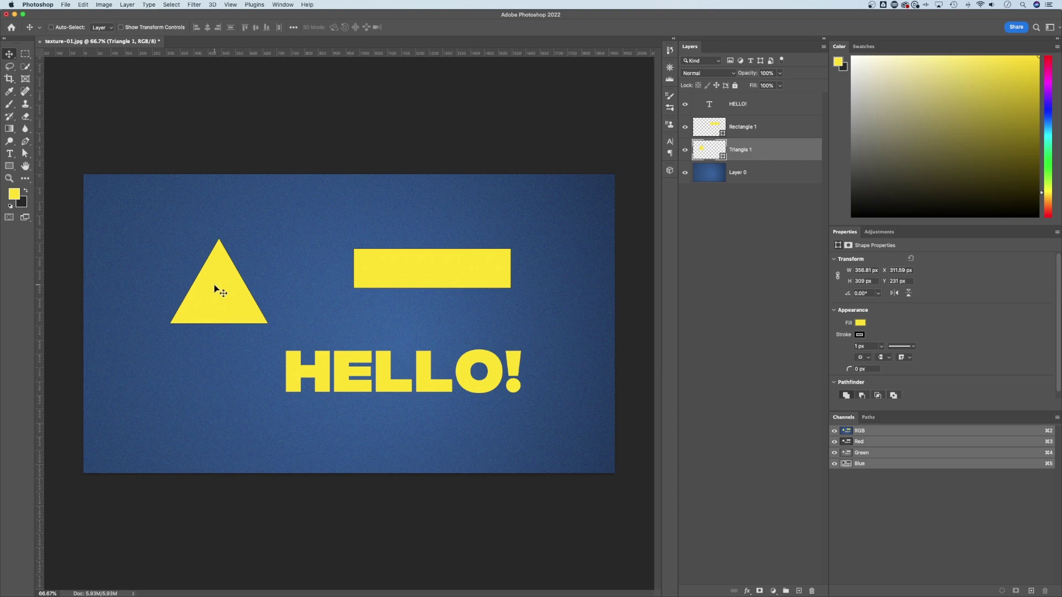
- Test rotating the triangle in Free Transform, cancel, and reopen the transform at 0°
{"action": "left_click", "coordinate": [80, 5]}
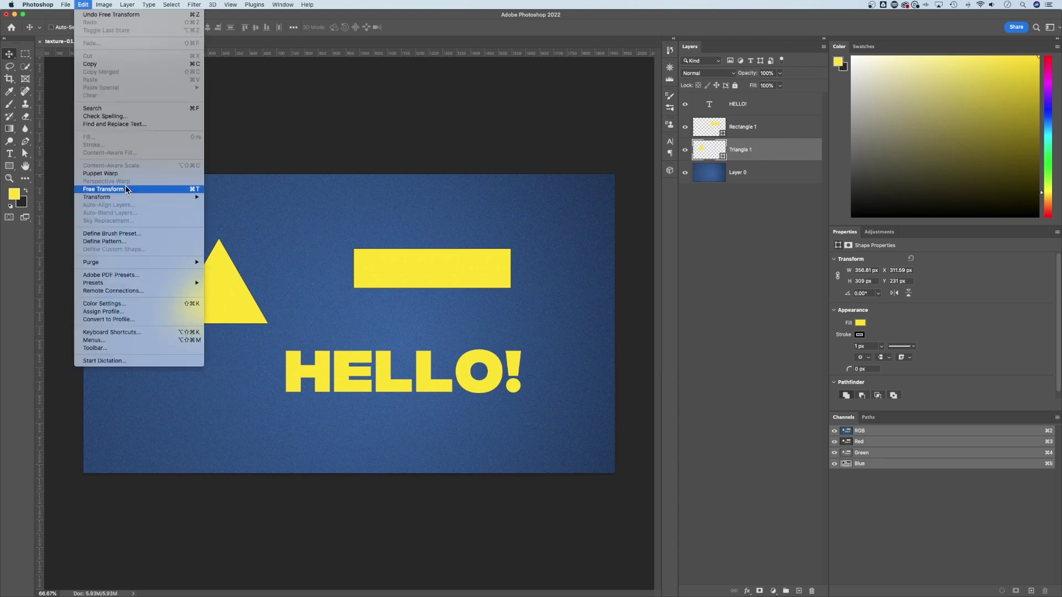
{"action": "left_click", "coordinate": [183, 191]}
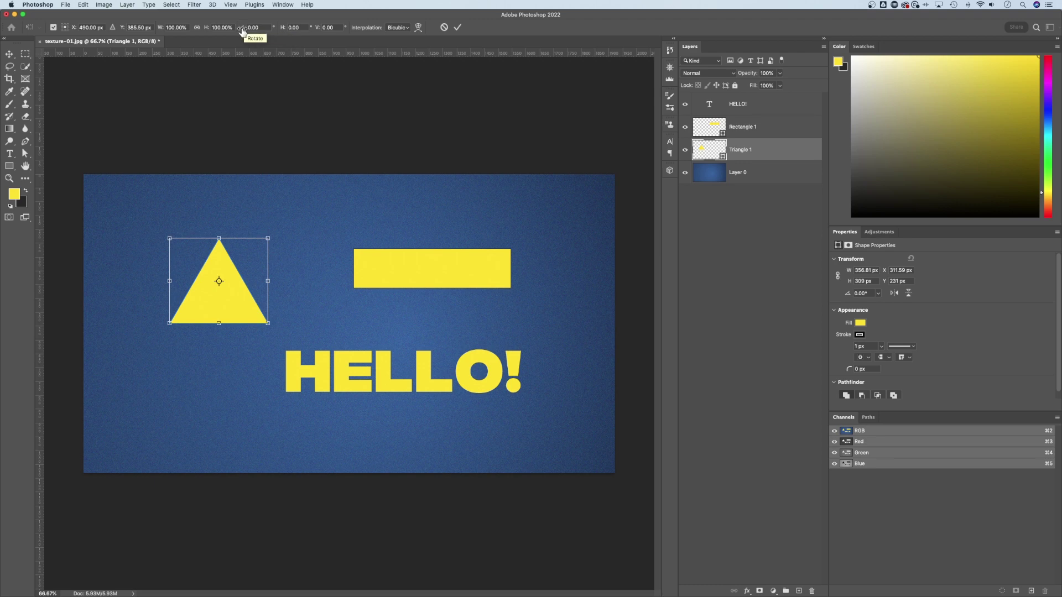
{"action": "left_click_drag", "start_coordinate": [241, 29], "coordinate": [277, 52]}
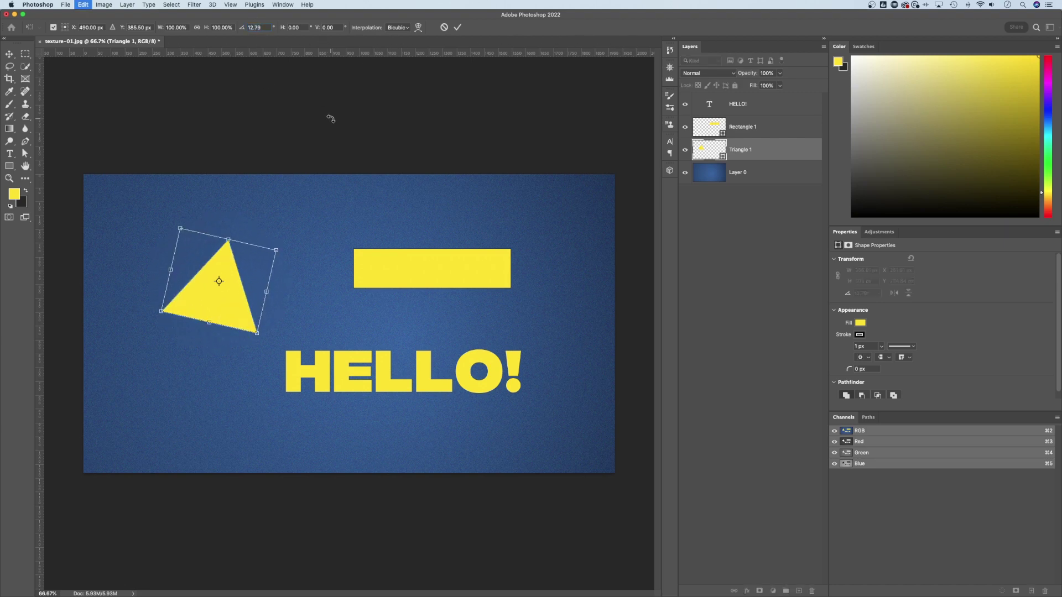
{"action": "left_click_drag", "start_coordinate": [330, 144], "coordinate": [283, 98]}
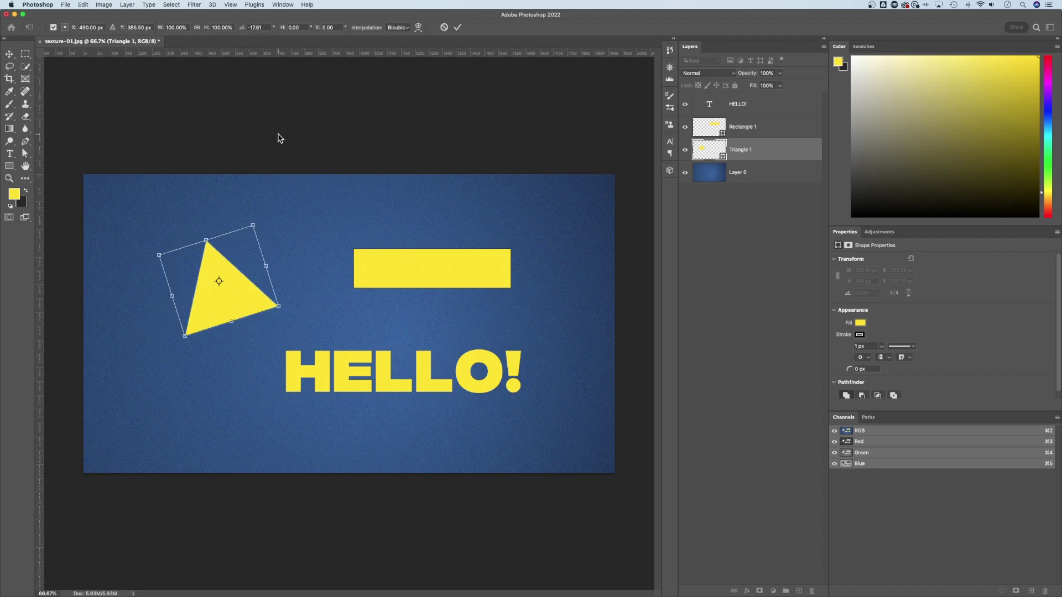
{"action": "key", "text": "Escape"}
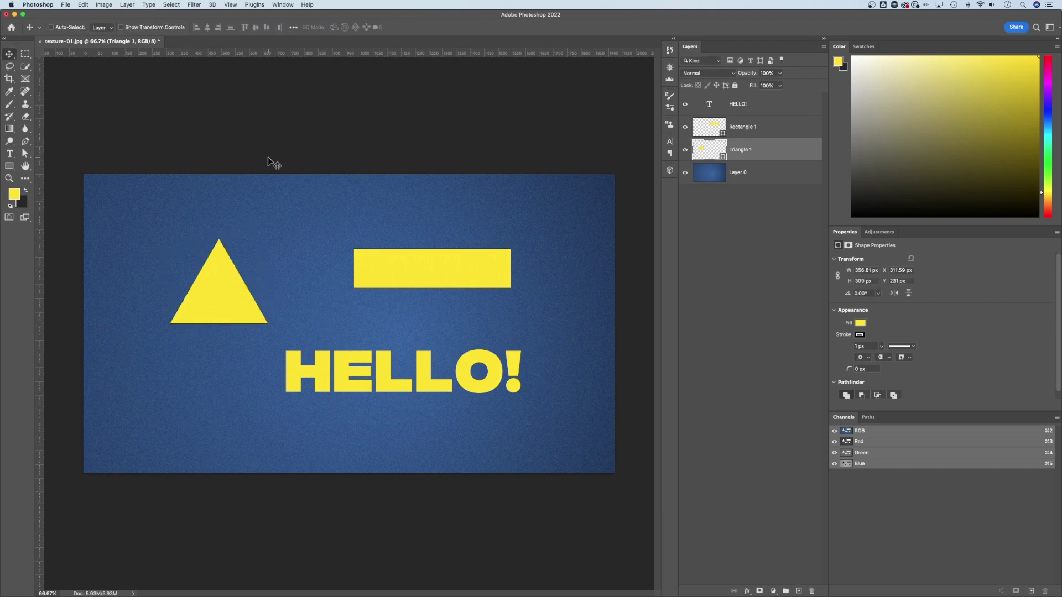
{"action": "key", "text": "super+t"}
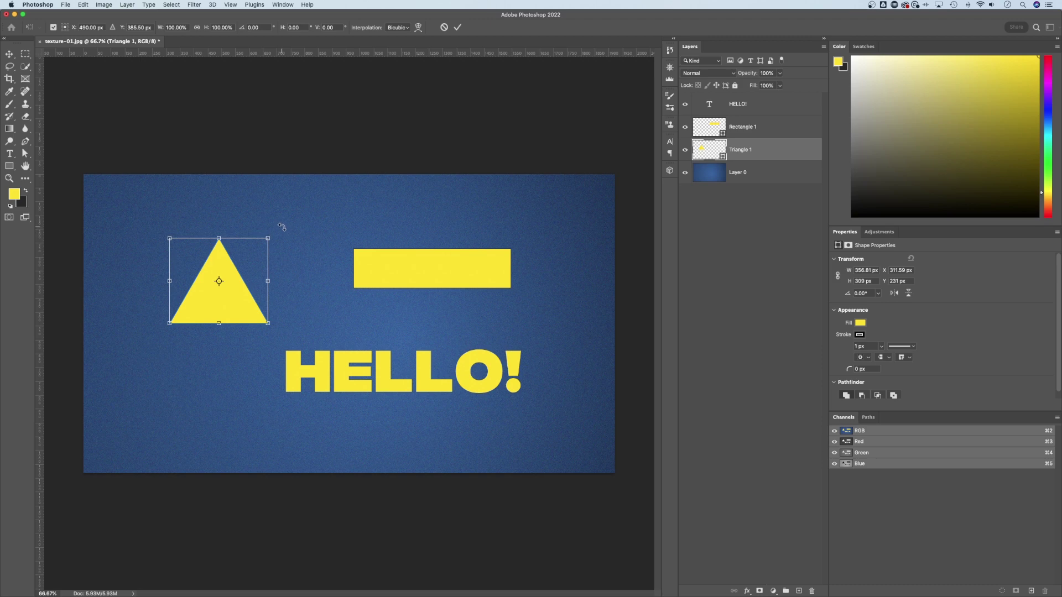
{"action": "left_click_drag", "start_coordinate": [282, 227], "coordinate": [331, 170]}
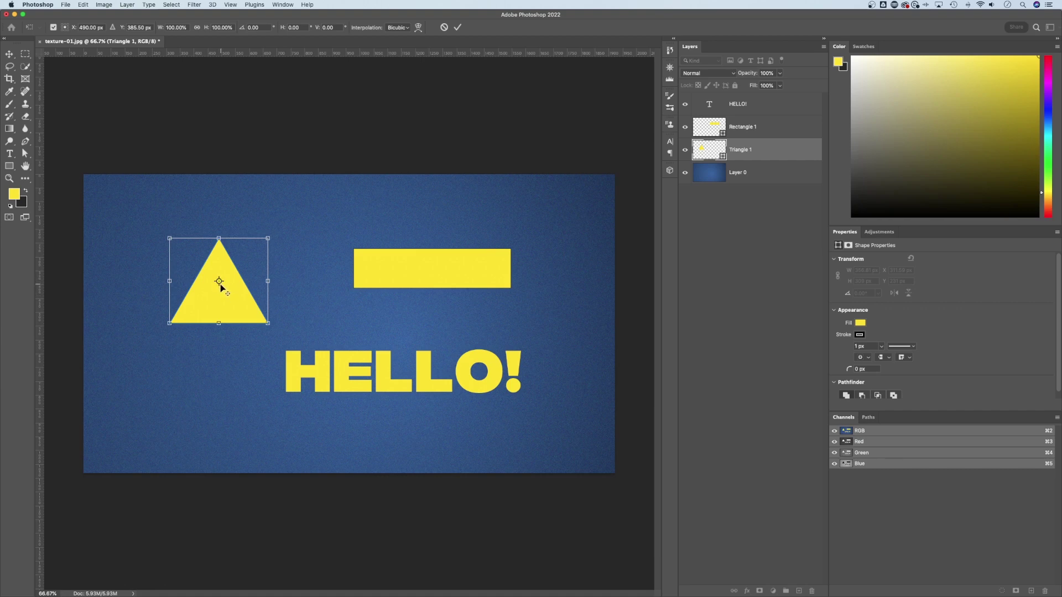
- Toggle the reference point on and move it to the top-left, bottom-right, then centre
{"action": "left_click", "coordinate": [54, 28]}
{"action": "left_click", "coordinate": [54, 28]}
{"action": "left_click", "coordinate": [63, 26]}
{"action": "left_click", "coordinate": [67, 30]}
{"action": "left_click", "coordinate": [65, 28]}
- Rotate the triangle around pivots at its top, bottom-left and below, ending inside at ~48°
{"action": "left_click_drag", "start_coordinate": [220, 282], "coordinate": [220, 240]}
{"action": "mouse_move", "coordinate": [276, 340]}
{"action": "left_mouse_down"}
{"action": "mouse_move", "coordinate": [362, 244]}
{"action": "mouse_move", "coordinate": [252, 58]}
{"action": "mouse_move", "coordinate": [86, 181]}
{"action": "mouse_move", "coordinate": [158, 166]}
{"action": "mouse_move", "coordinate": [288, 288]}
{"action": "mouse_move", "coordinate": [280, 337]}
{"action": "left_mouse_up"}
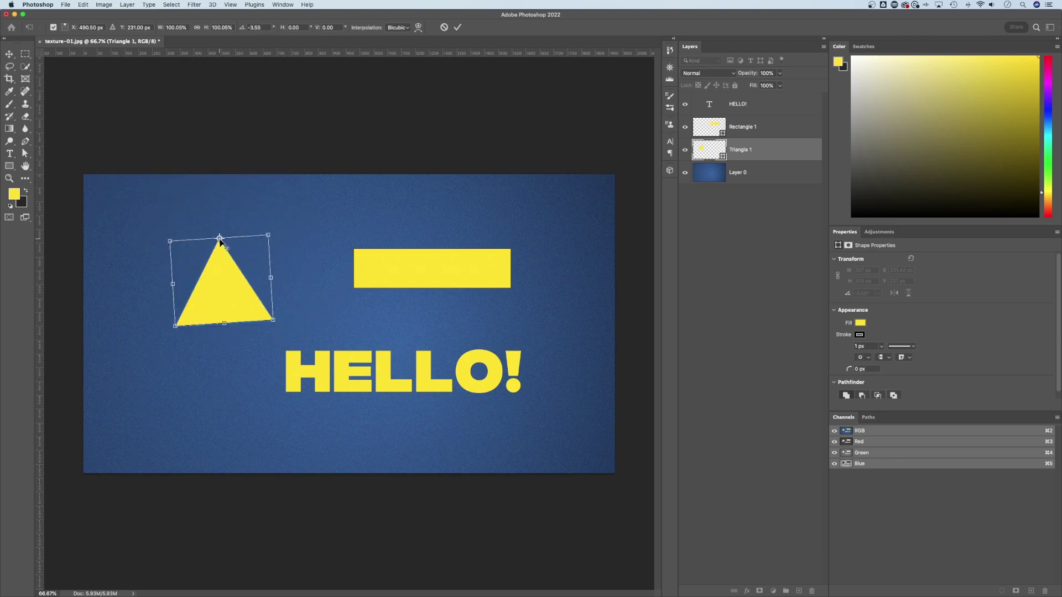
{"action": "left_click_drag", "start_coordinate": [220, 239], "coordinate": [176, 327]}
{"action": "left_click_drag", "start_coordinate": [282, 321], "coordinate": [300, 309]}
{"action": "left_click_drag", "start_coordinate": [175, 326], "coordinate": [236, 387]}
{"action": "left_click_drag", "start_coordinate": [202, 203], "coordinate": [246, 168]}
{"action": "left_click_drag", "start_coordinate": [236, 387], "coordinate": [249, 276]}
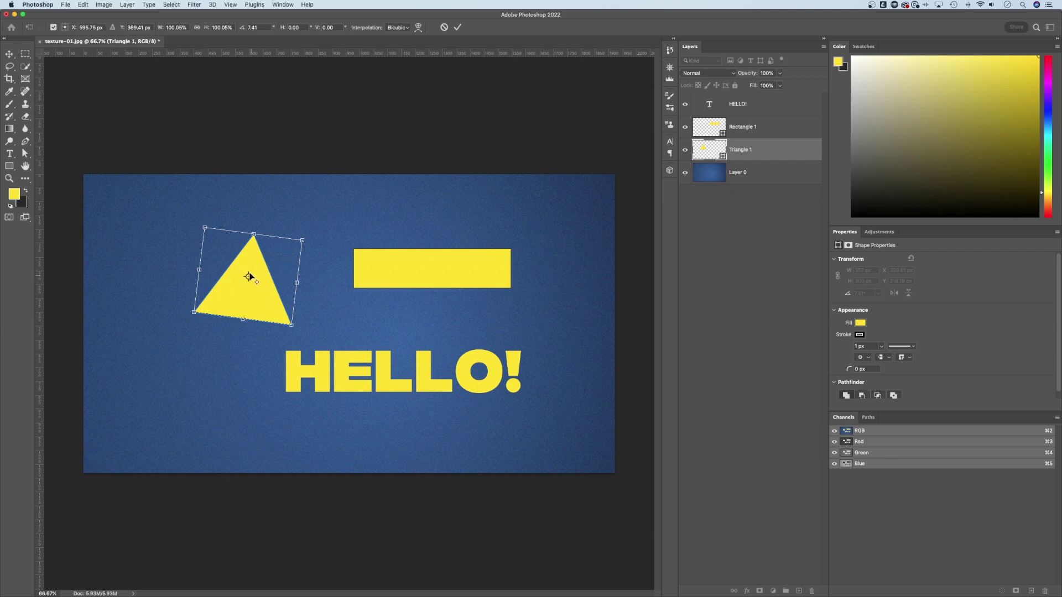
{"action": "left_click_drag", "start_coordinate": [262, 224], "coordinate": [310, 233]}
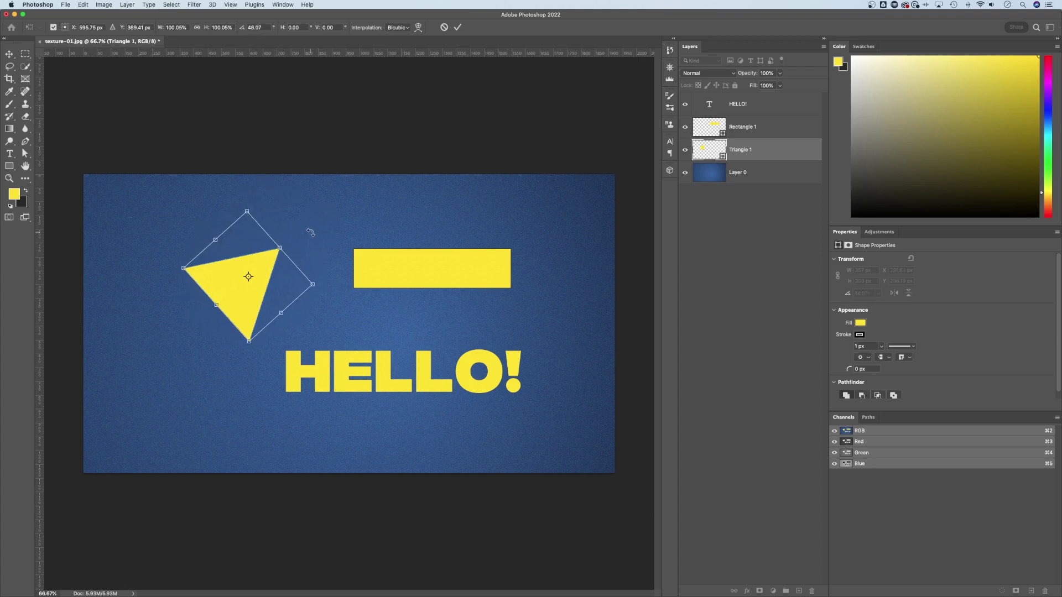
- Commit the triangle's rotation, move it up-left, and select both Triangle 1 and Rectangle 1 layers
{"action": "key", "text": "Return"}
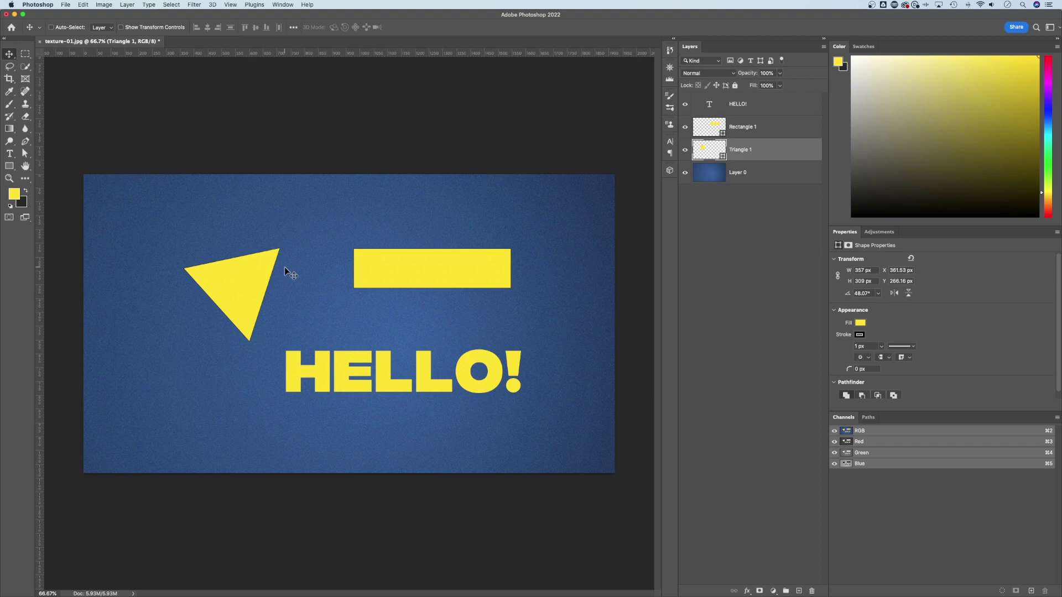
{"action": "left_click_drag", "start_coordinate": [240, 282], "coordinate": [227, 267]}
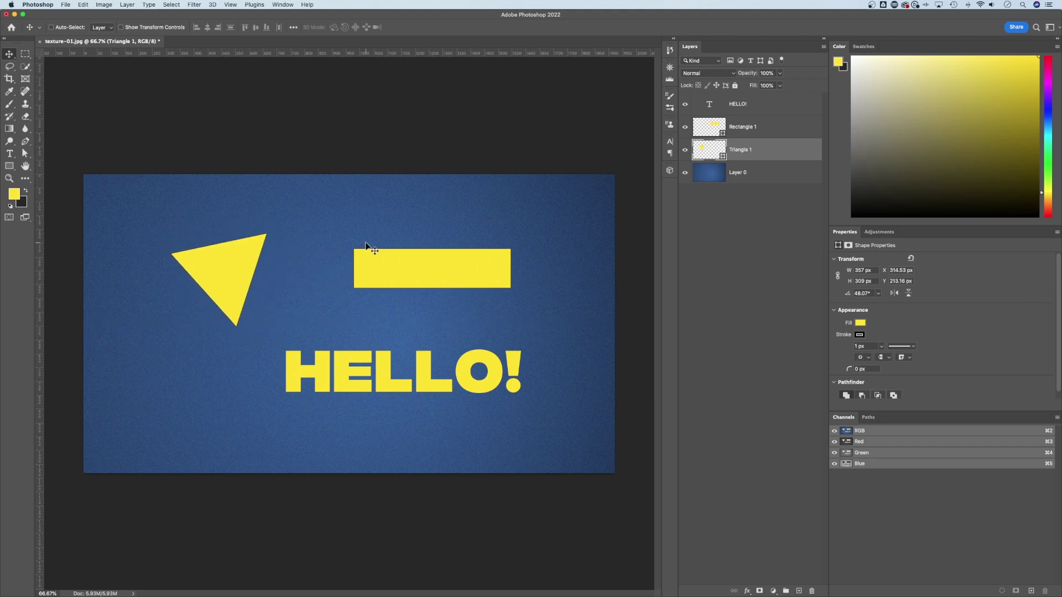
{"action": "left_click", "coordinate": [767, 129]}
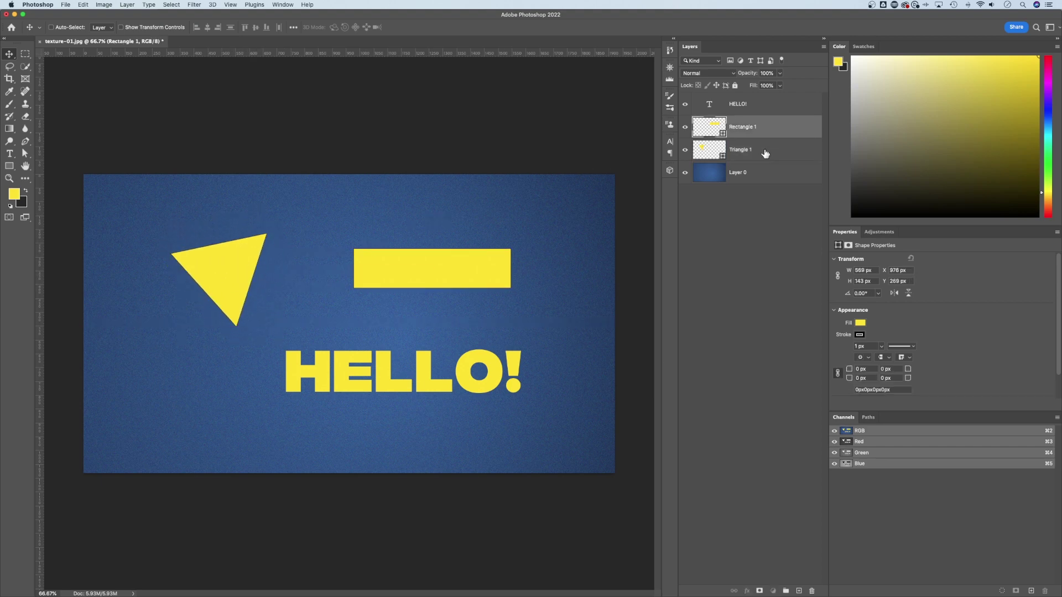
{"action": "left_click", "coordinate": [765, 152], "text": "shift"}
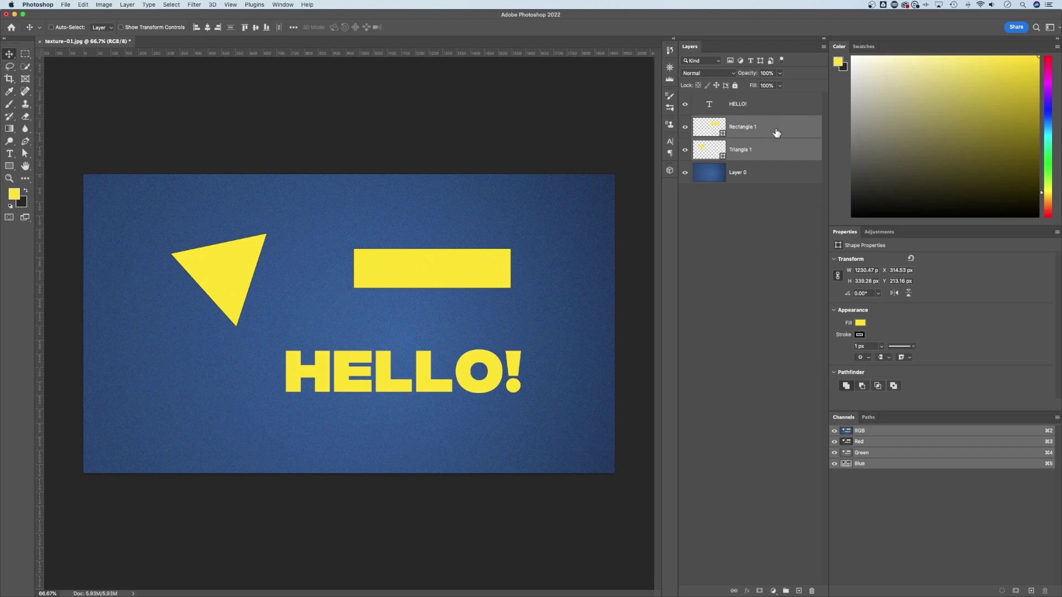
{"action": "left_click", "coordinate": [771, 108]}
{"action": "left_click", "coordinate": [769, 151], "text": "super"}
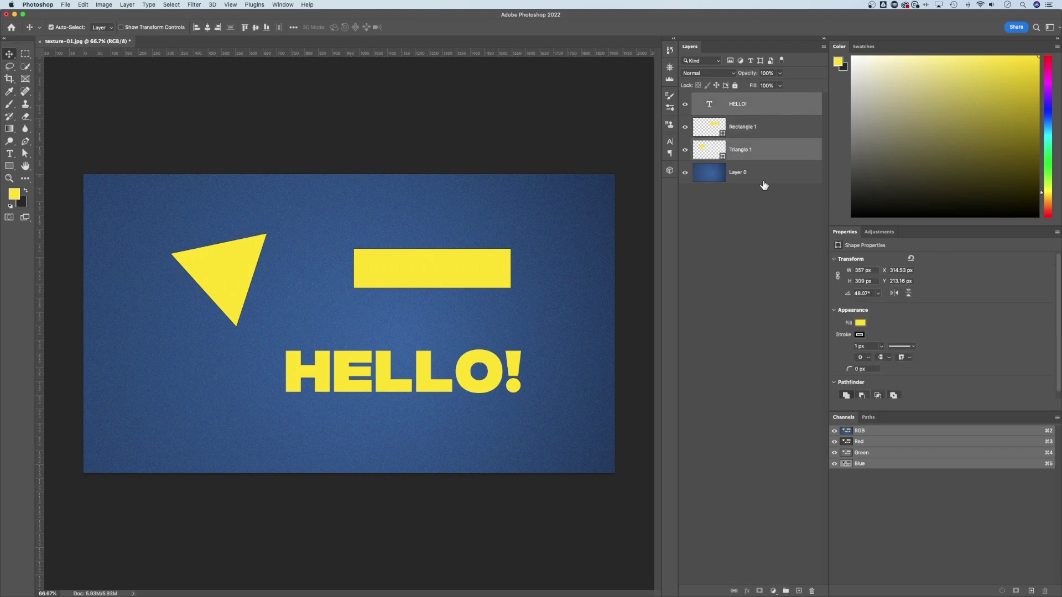
{"action": "left_click", "coordinate": [769, 152]}
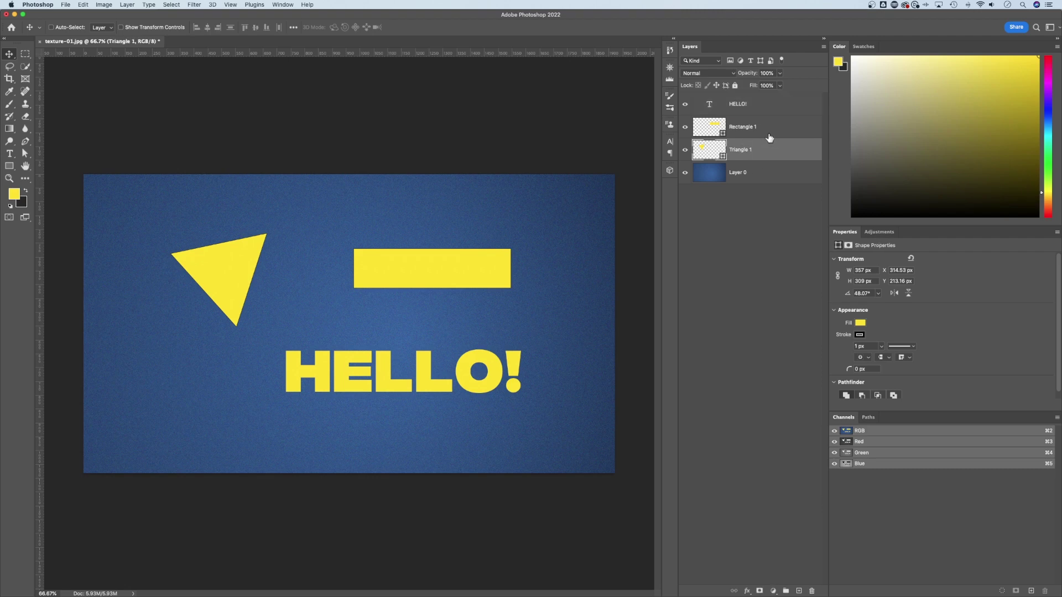
{"action": "left_click", "coordinate": [768, 134], "text": "shift"}
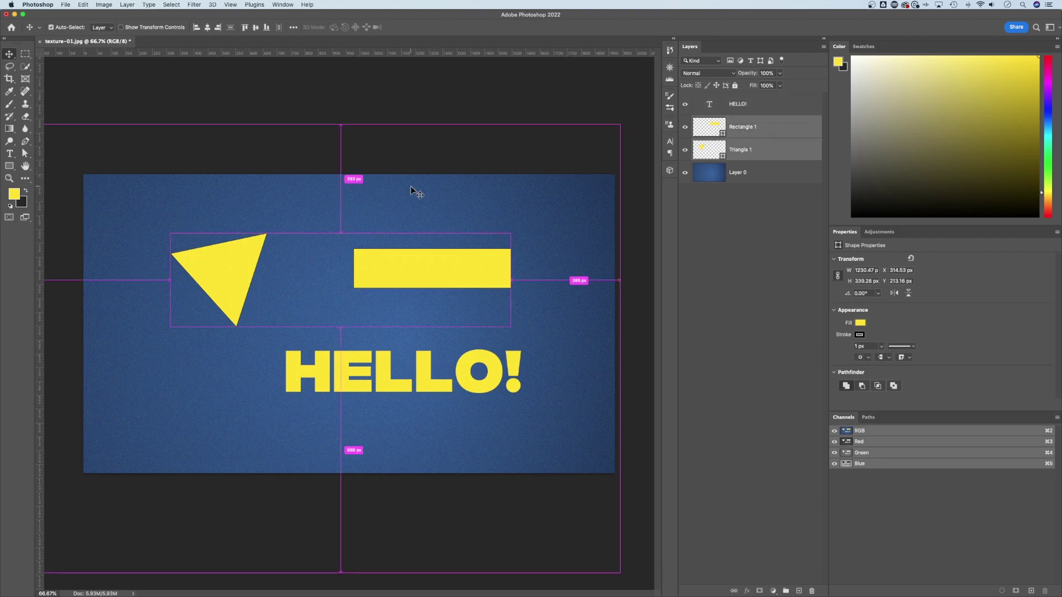
- Rotate the triangle and rectangle together as one group and apply it
{"action": "key", "text": "super+t"}
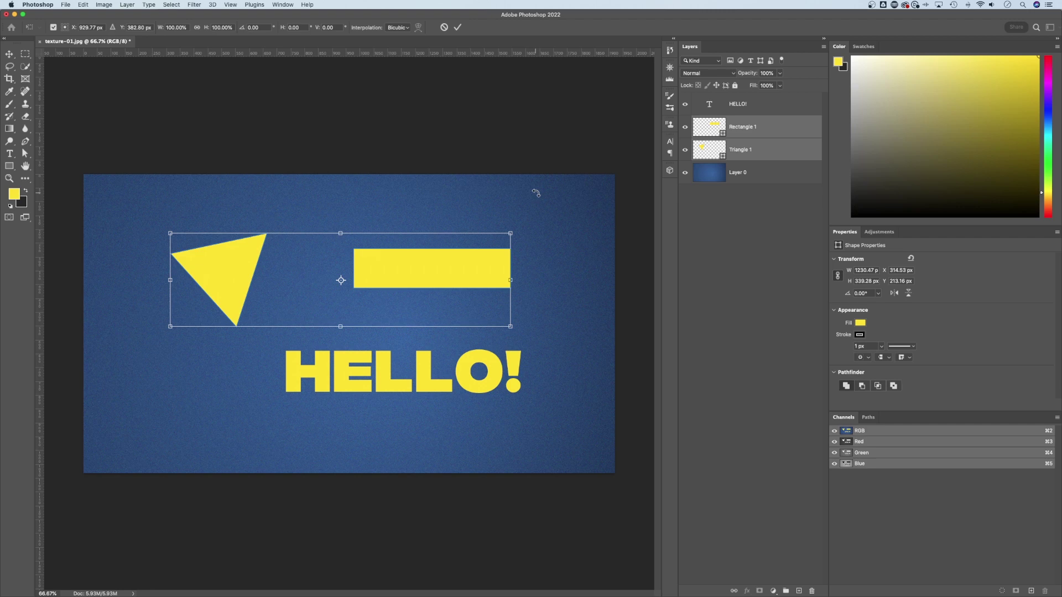
{"action": "left_click_drag", "start_coordinate": [536, 193], "coordinate": [547, 213]}
{"action": "key", "text": "Return"}
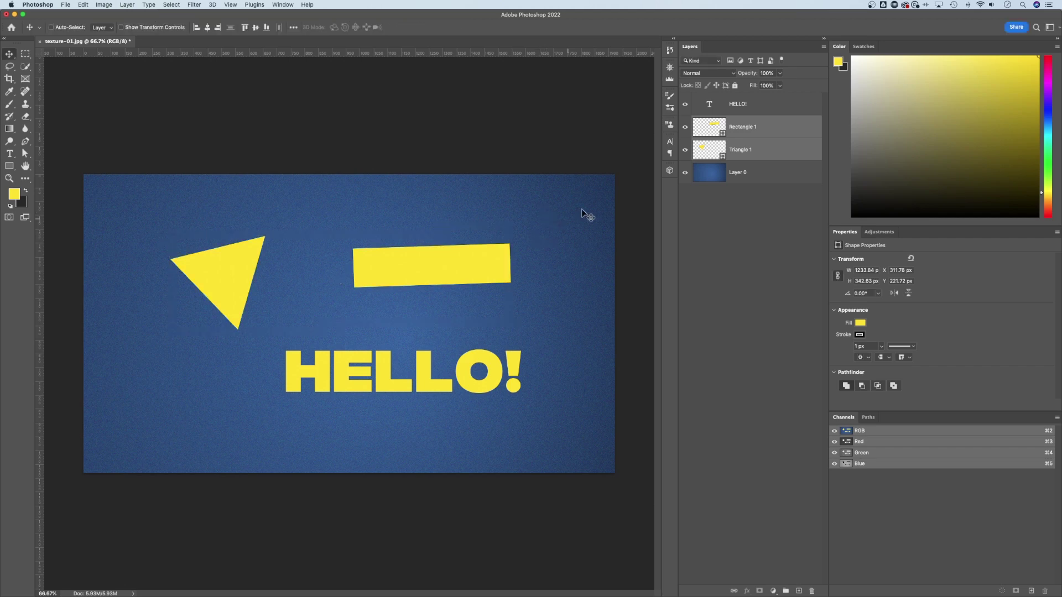
- Tilt the HELLO! text about 6° clockwise and apply the rotation
{"action": "left_click", "coordinate": [335, 370]}
{"action": "key", "text": "super+t"}
{"action": "left_click_drag", "start_coordinate": [249, 332], "coordinate": [261, 309]}
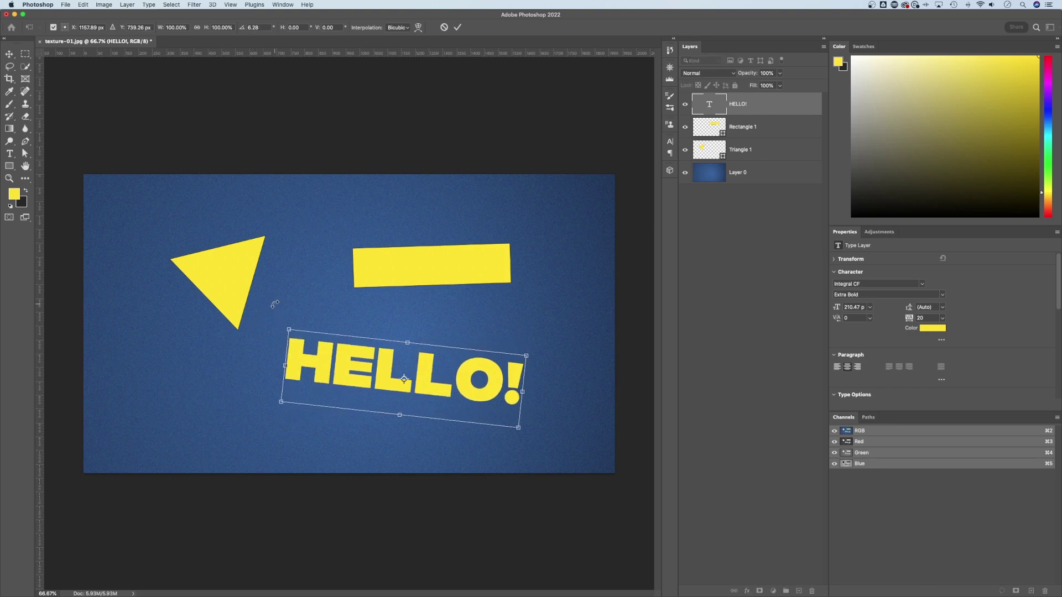
{"action": "key", "text": "Return"}
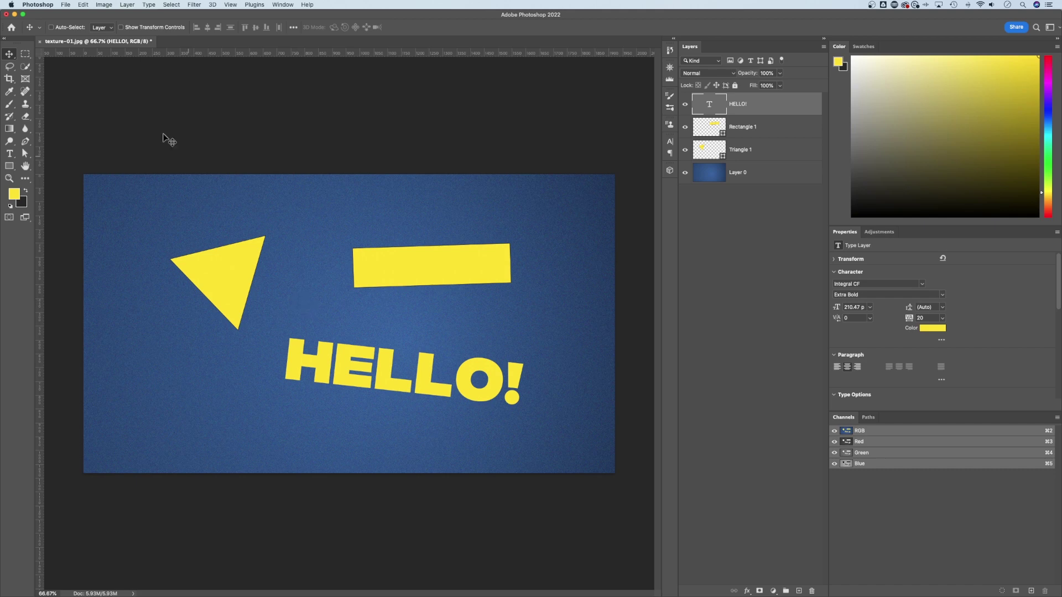
- Enable Show Transform Controls and rotate HELLO! to about -18° so it rises rightward
{"action": "left_click", "coordinate": [9, 54]}
{"action": "left_click", "coordinate": [122, 29]}
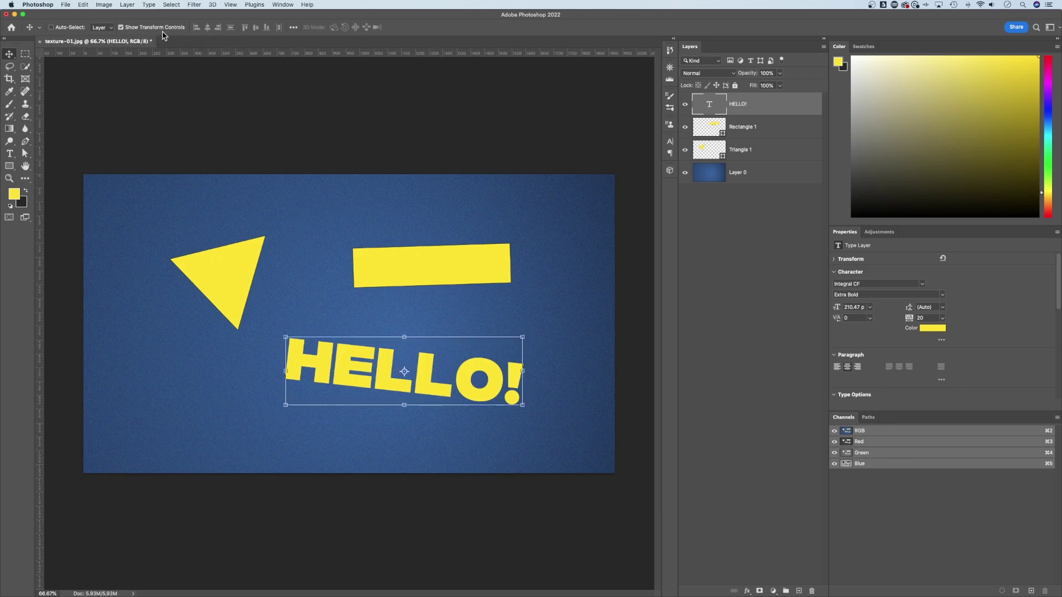
{"action": "left_click", "coordinate": [785, 131]}
{"action": "left_click", "coordinate": [777, 152]}
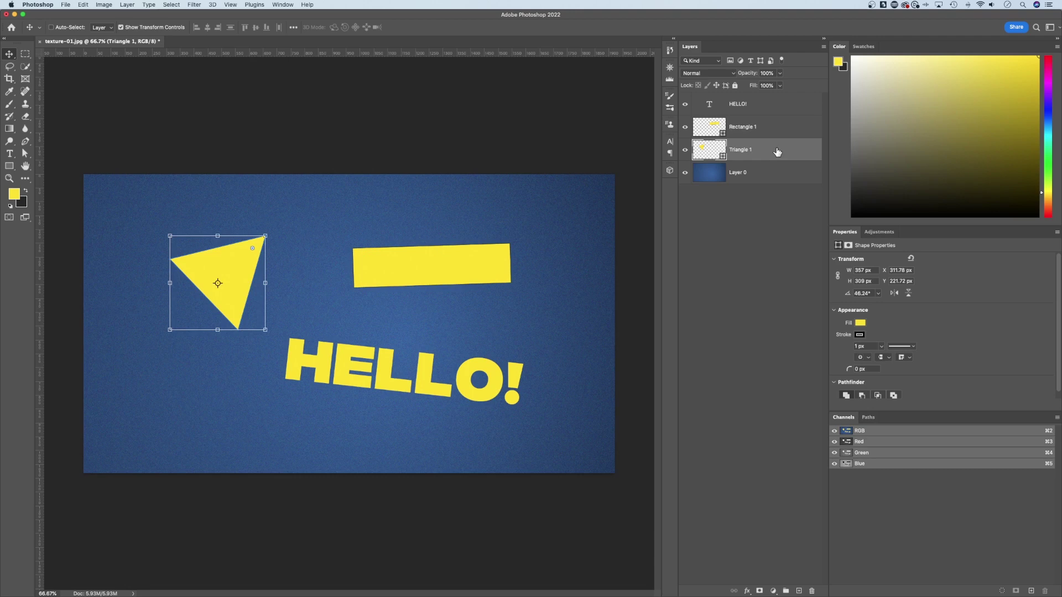
{"action": "left_click", "coordinate": [778, 134]}
{"action": "left_click", "coordinate": [777, 110]}
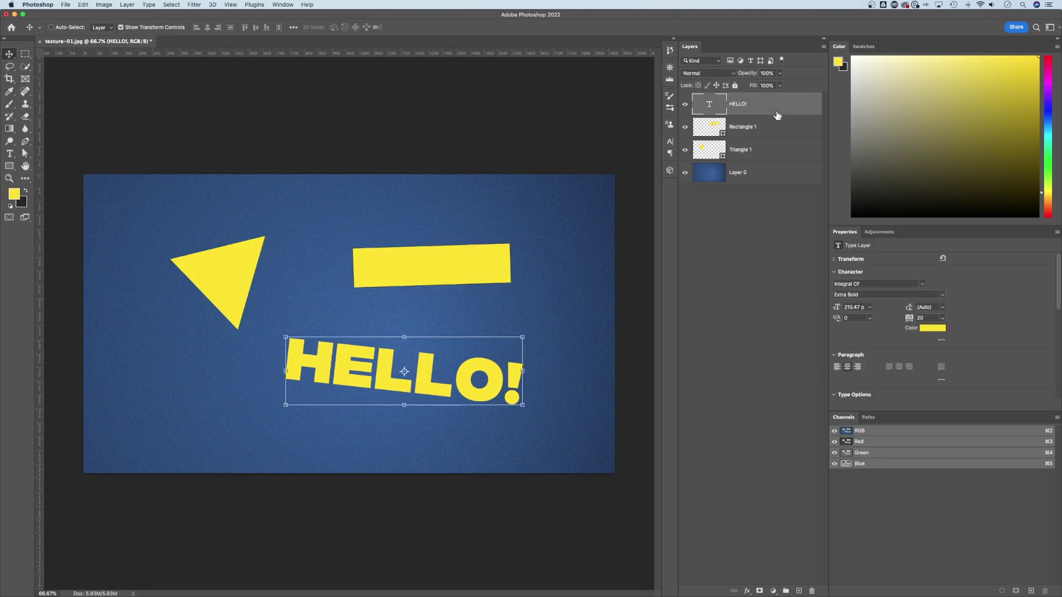
{"action": "left_click_drag", "start_coordinate": [278, 328], "coordinate": [251, 362]}
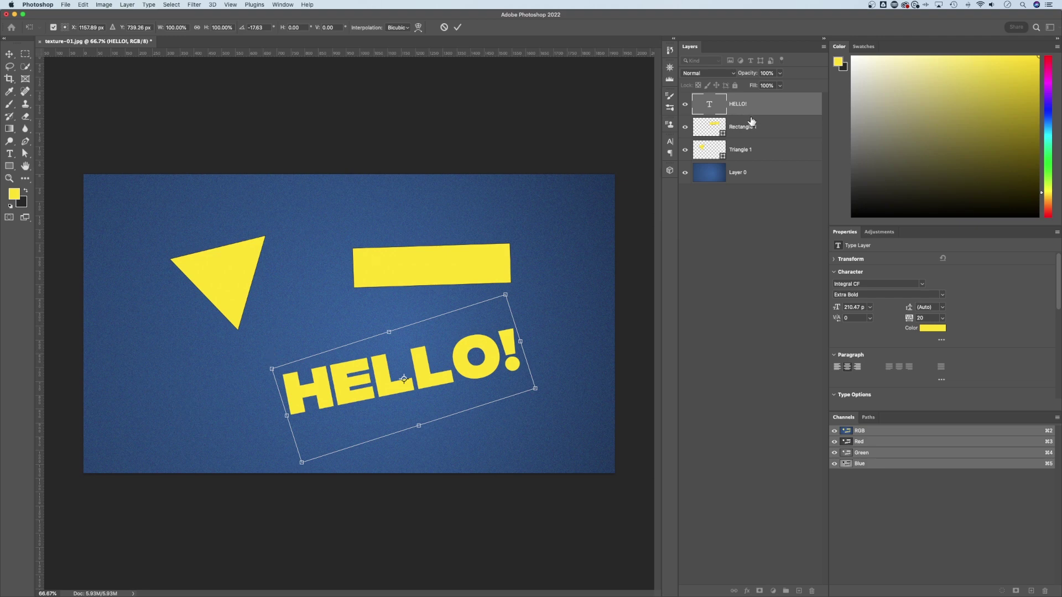
- Rotate Rectangle 1 about 11° clockwise
{"action": "left_click", "coordinate": [757, 133]}
{"action": "left_click", "coordinate": [766, 154]}
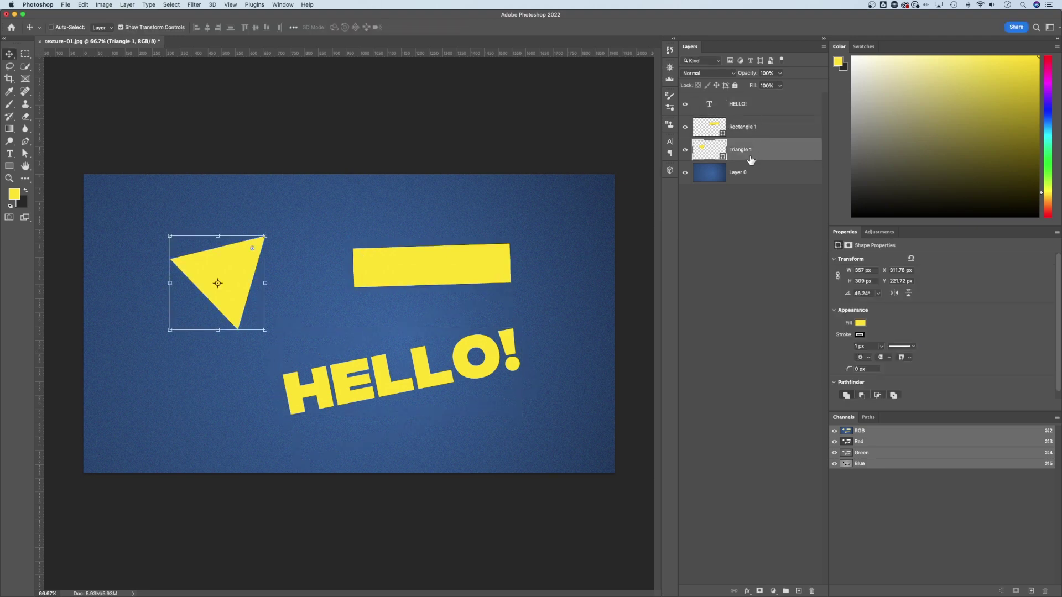
{"action": "left_click", "coordinate": [763, 113]}
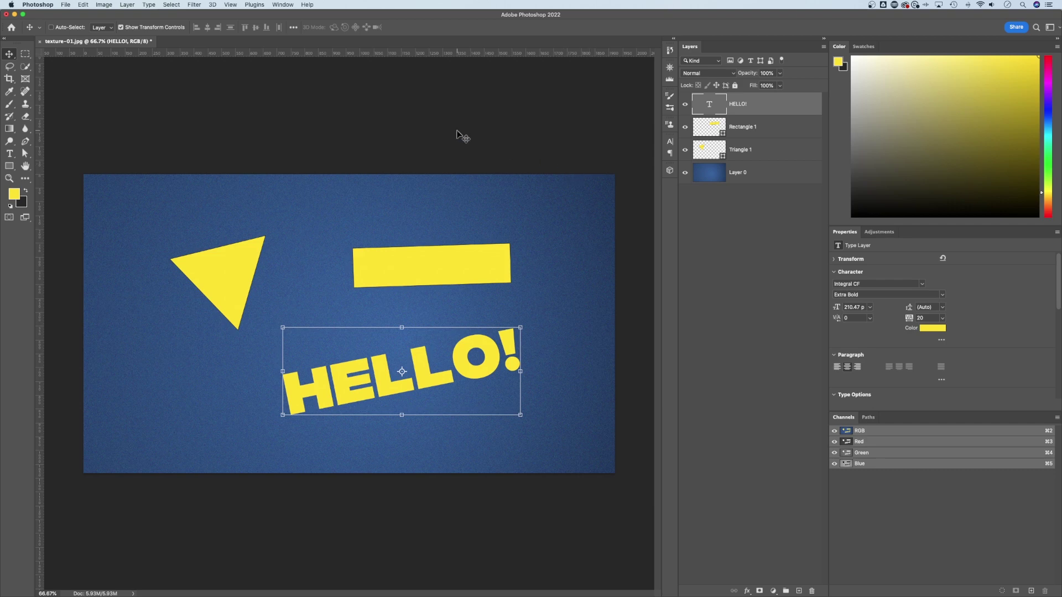
{"action": "left_click", "coordinate": [743, 134]}
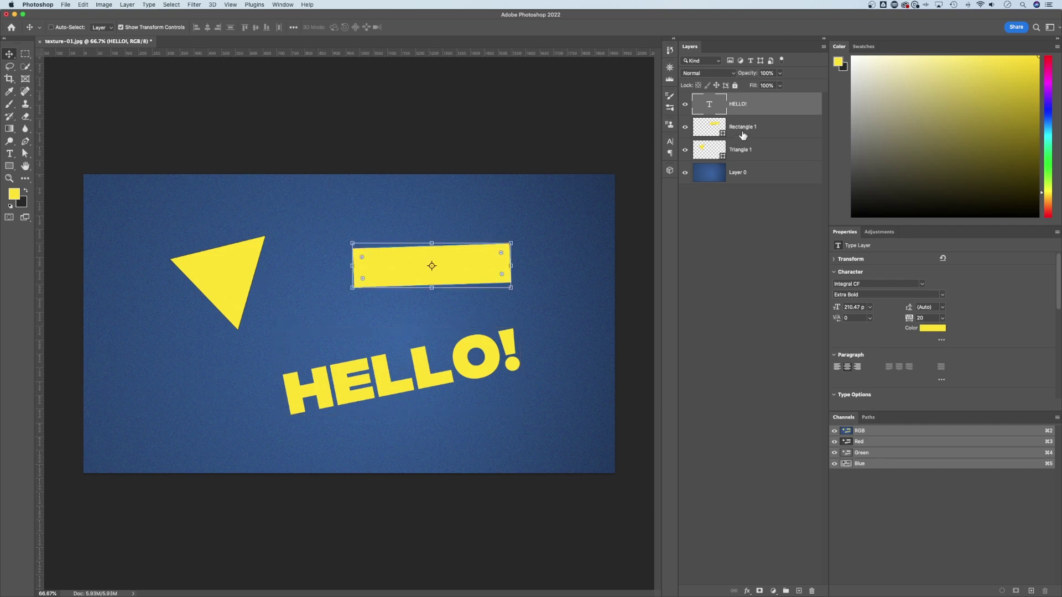
{"action": "left_click_drag", "start_coordinate": [346, 241], "coordinate": [339, 220]}
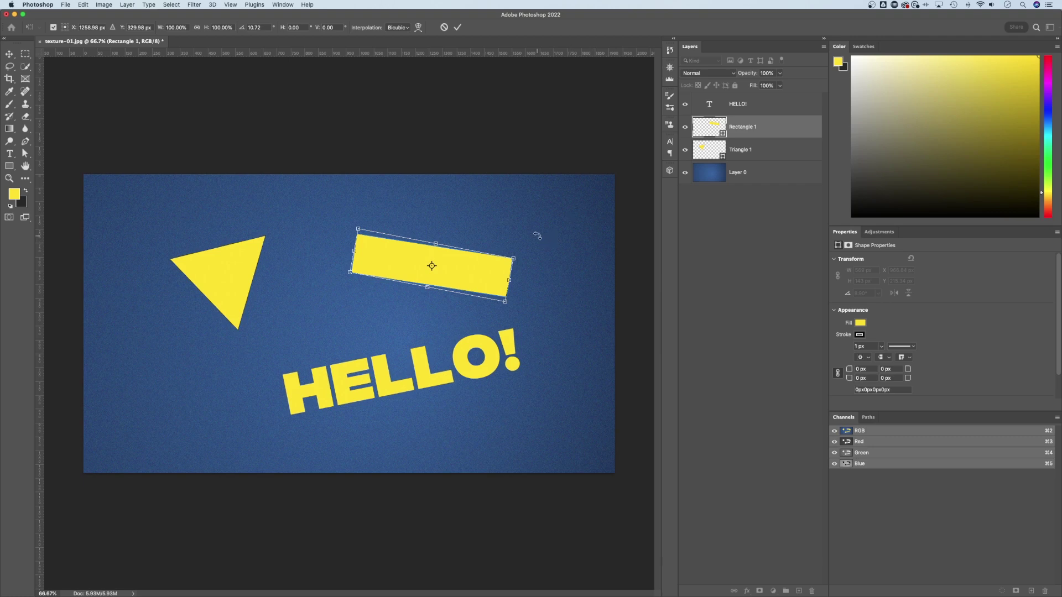
- Rotate Triangle 1 to about -60° with its pivot moved to the lower-left
{"action": "left_click", "coordinate": [772, 154]}
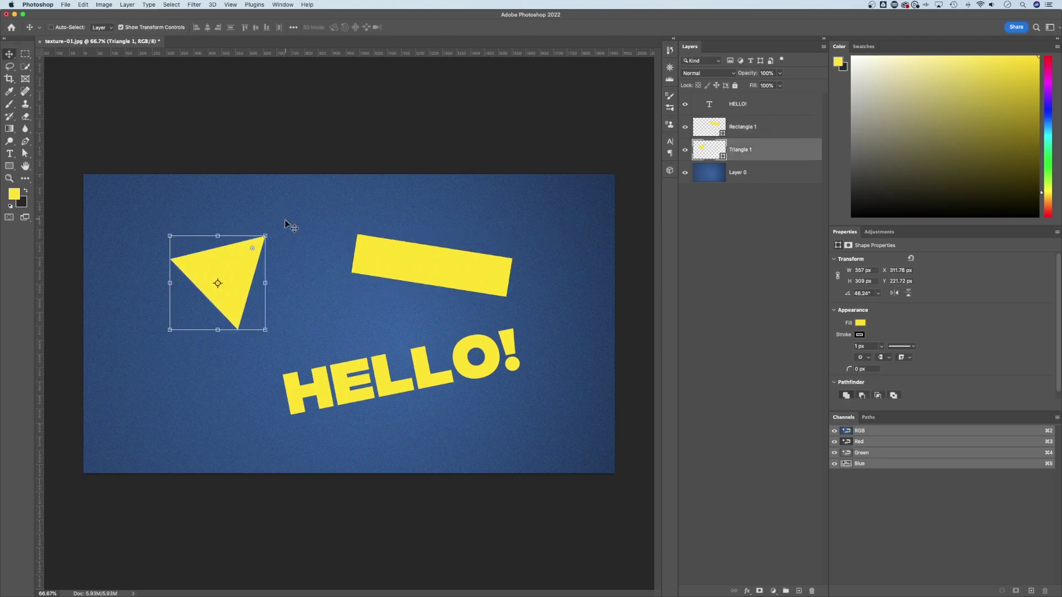
{"action": "left_click_drag", "start_coordinate": [275, 231], "coordinate": [214, 177]}
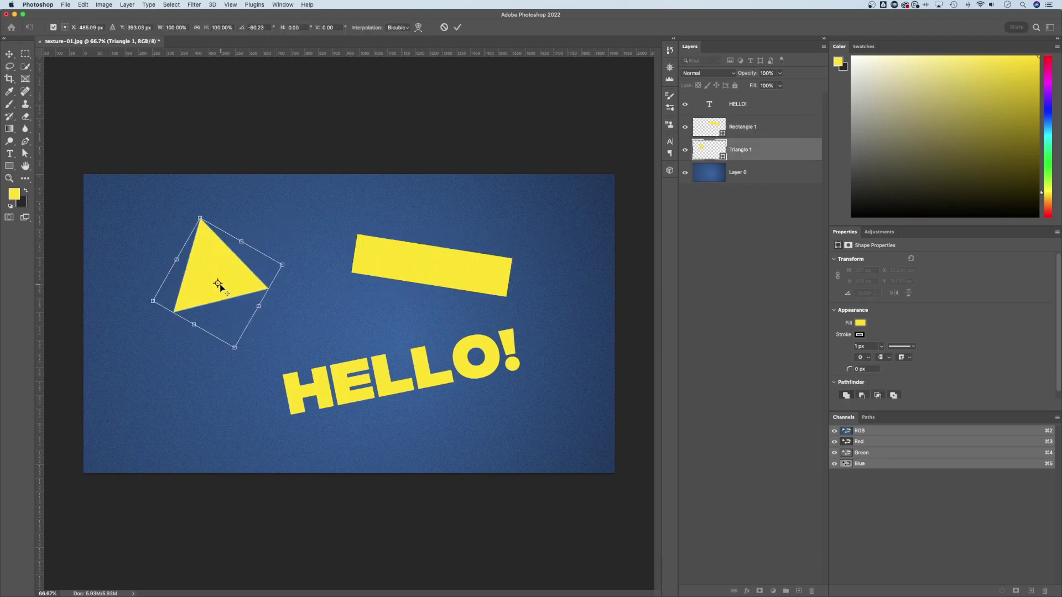
{"action": "left_click_drag", "start_coordinate": [217, 284], "coordinate": [191, 299]}
- Cancel the triangle's rotation, then lock Triangle 1, dismiss the locked-layer warning, and unlock it
{"action": "key", "text": "Escape"}
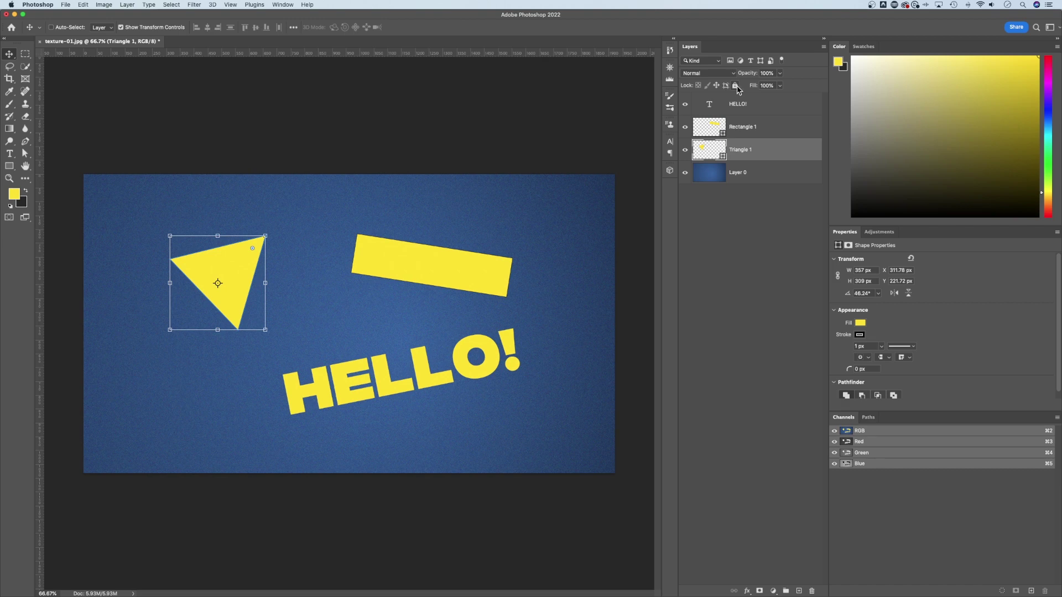
{"action": "left_click", "coordinate": [736, 86]}
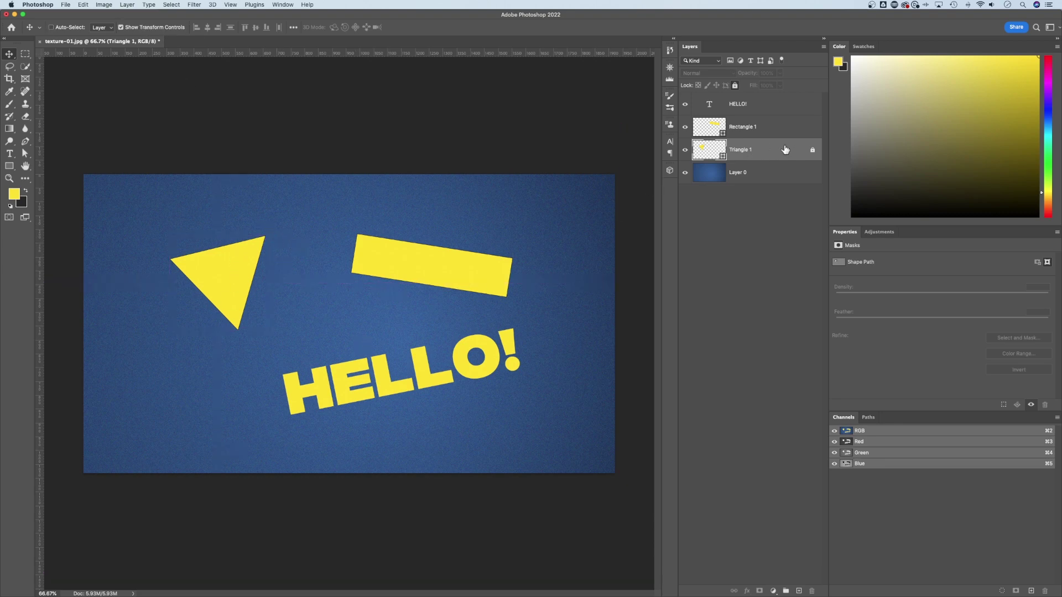
{"action": "left_click", "coordinate": [375, 198]}
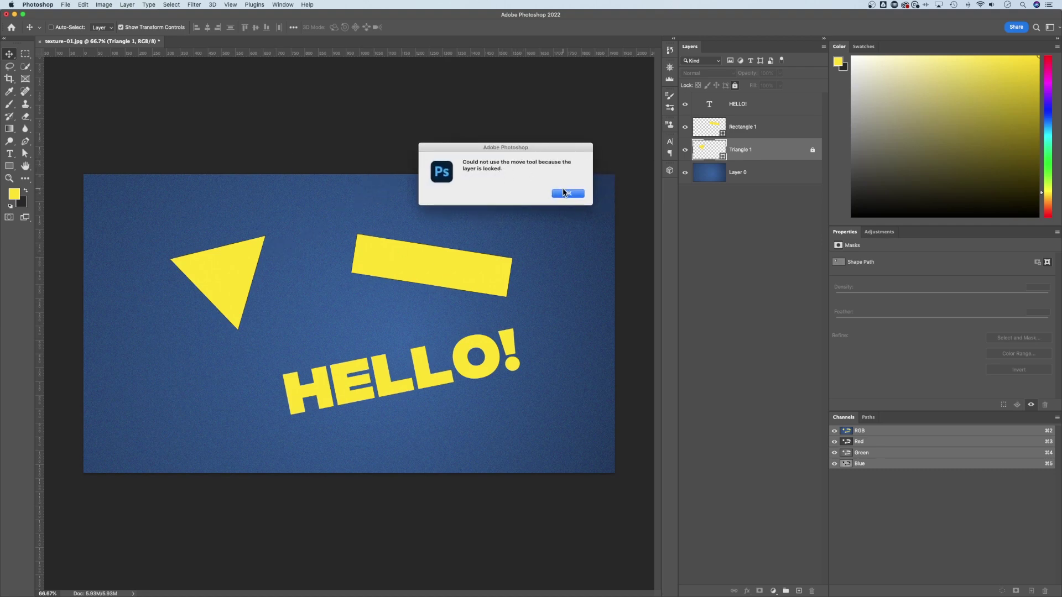
{"action": "left_click", "coordinate": [563, 192]}
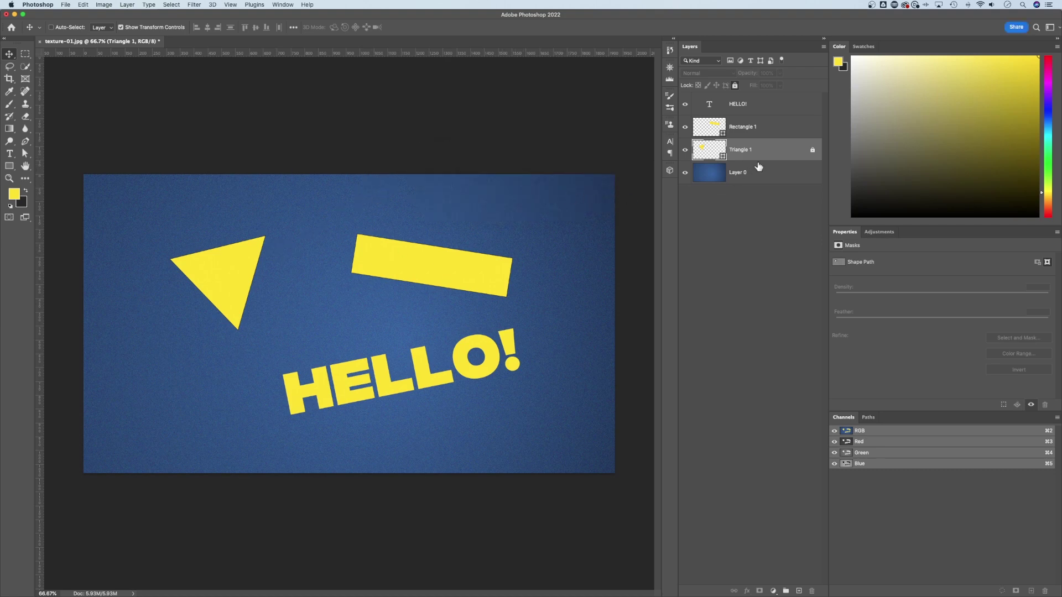
{"action": "left_click", "coordinate": [813, 151]}
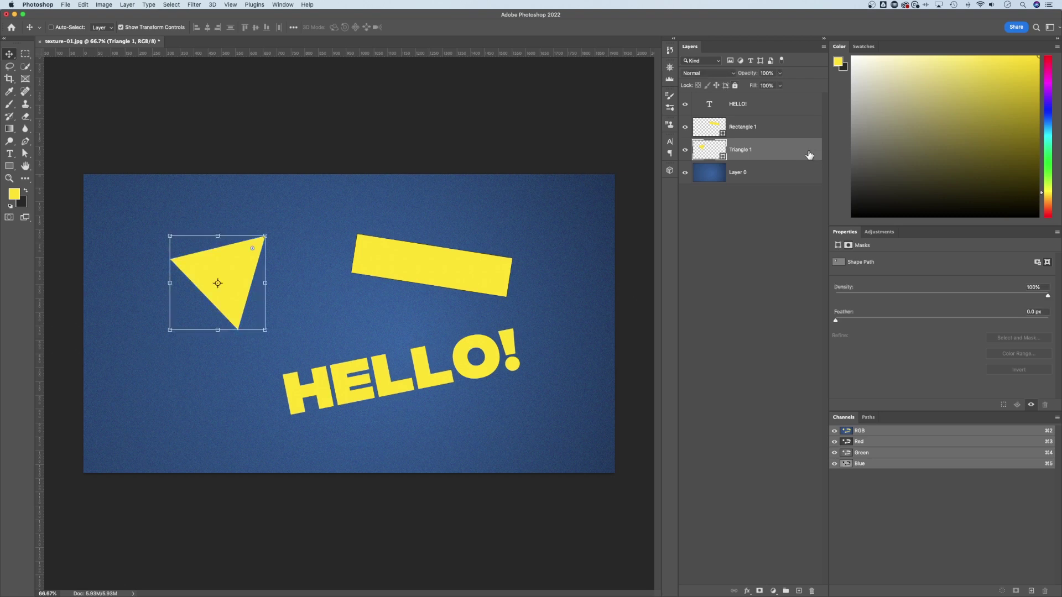